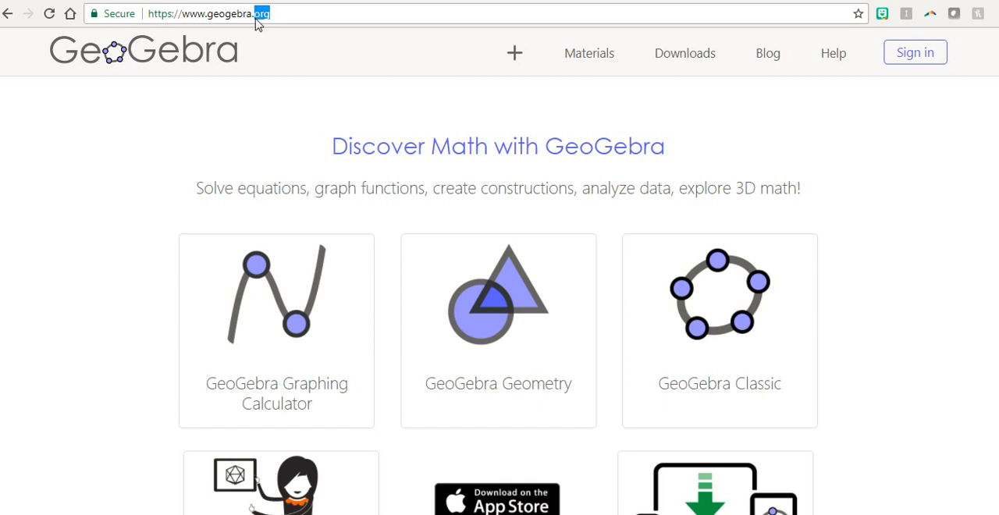
Open GeoGebra Classic from the home page and dismiss the list of perspectives
left_click(341, 13)
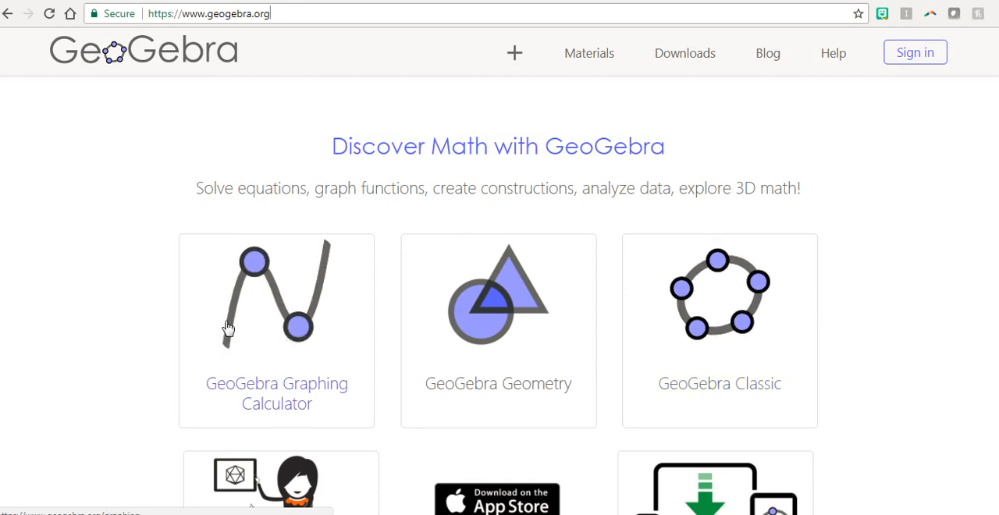
left_click(690, 316)
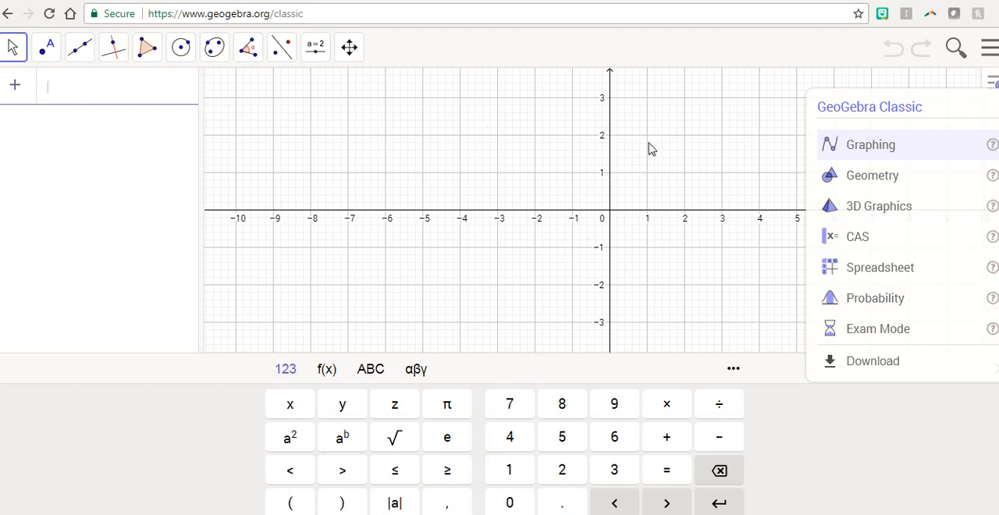
left_click(890, 221)
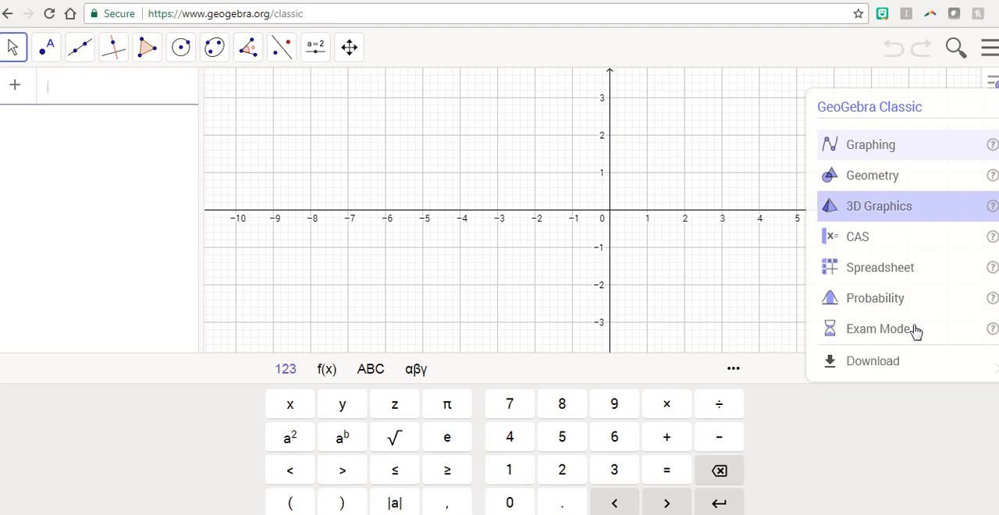
left_click(879, 437)
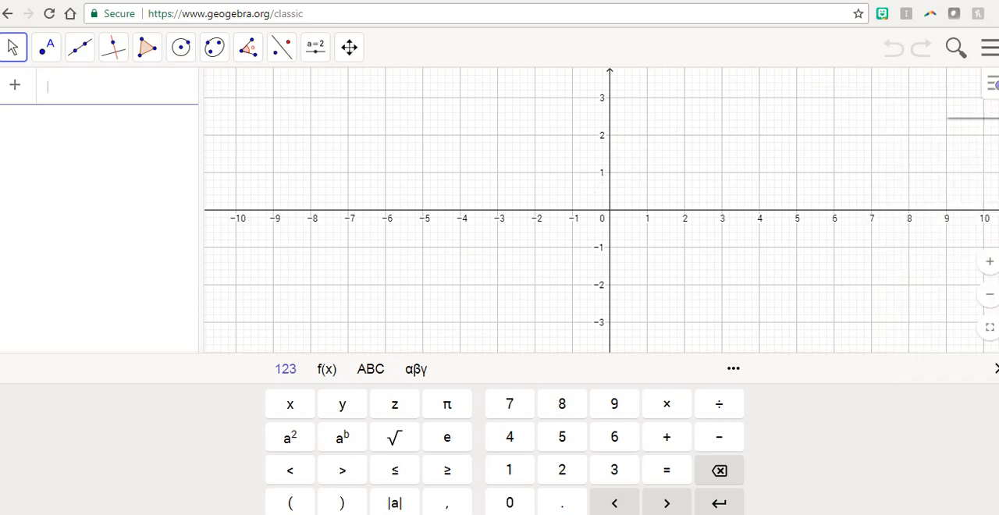
Show the graphics view's style bar and look over the additional views on offer
left_click(993, 84)
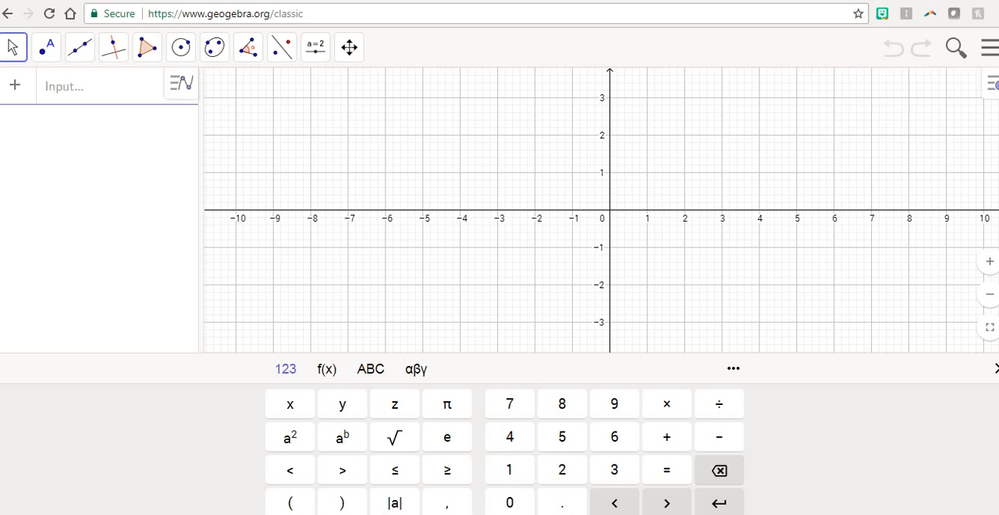
left_click(962, 84)
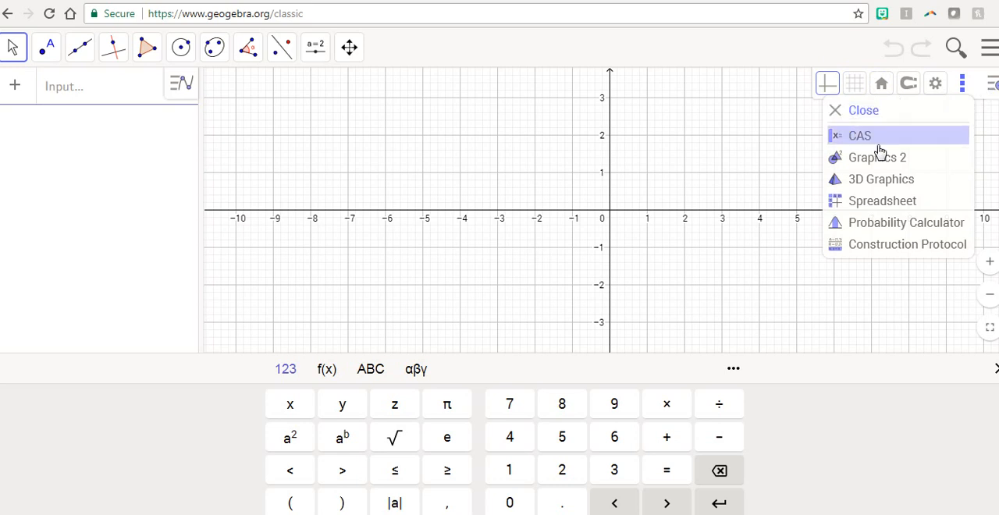
left_click(908, 444)
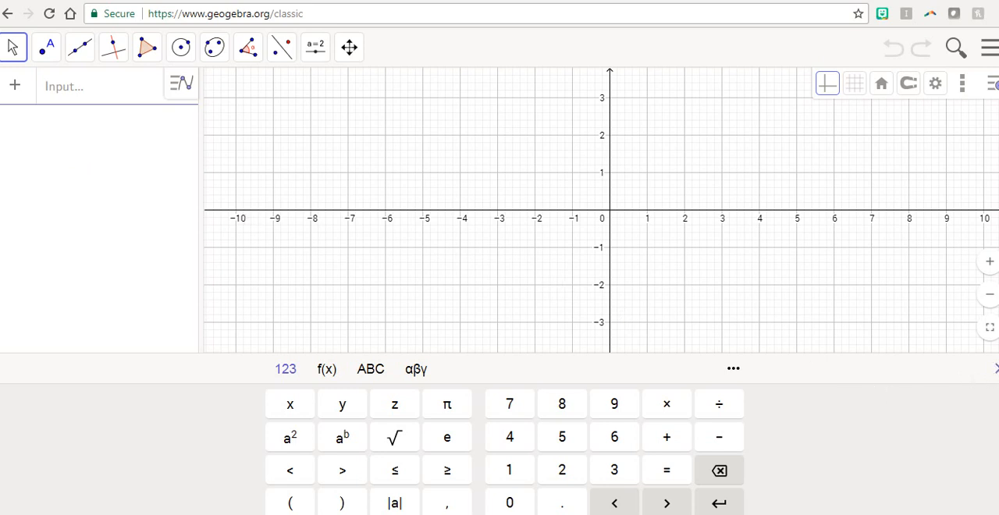
left_click(53, 89)
left_click(997, 368)
left_click(114, 100)
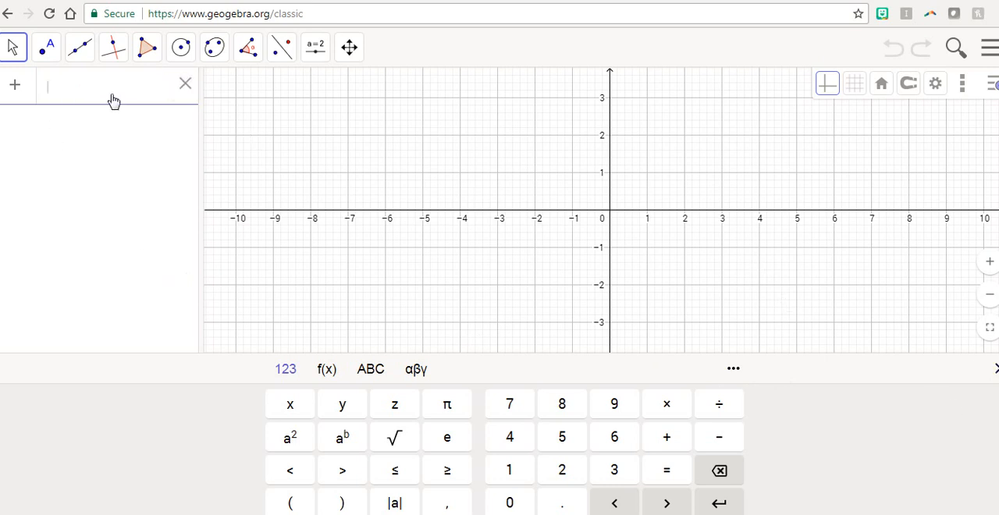
left_click(738, 375)
left_click(736, 373)
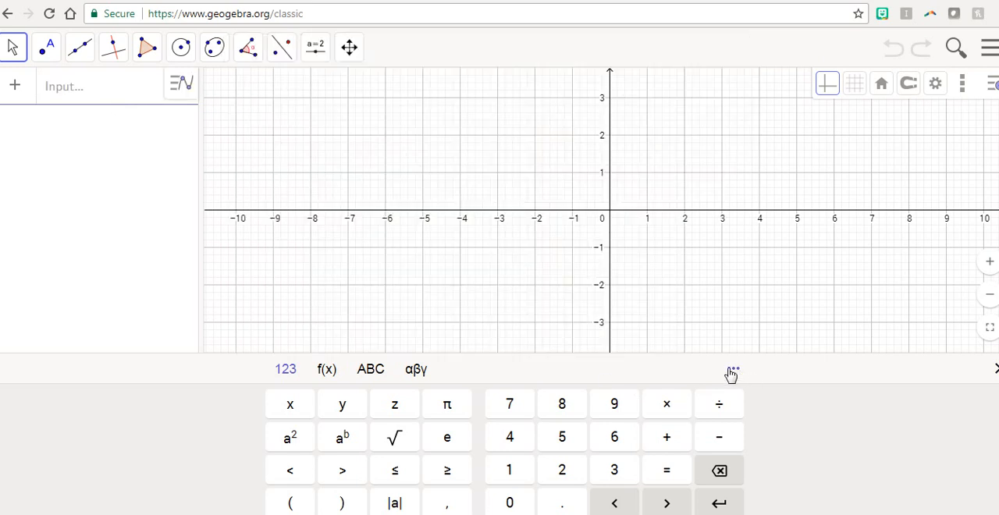
double_click(736, 375)
Start a new equation in the algebra input with y = -x^2 + 7x
left_click(105, 96)
type("y")
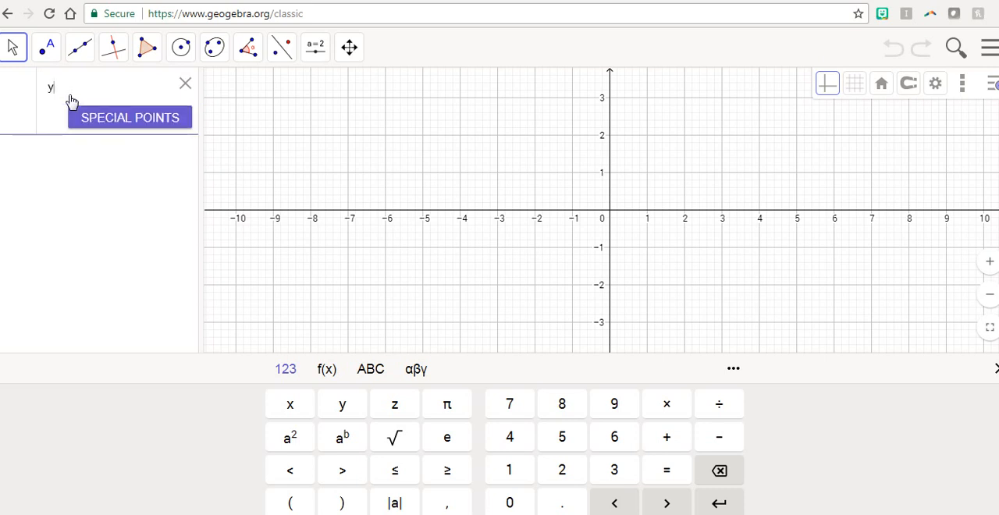
type("=")
type("-")
type("x")
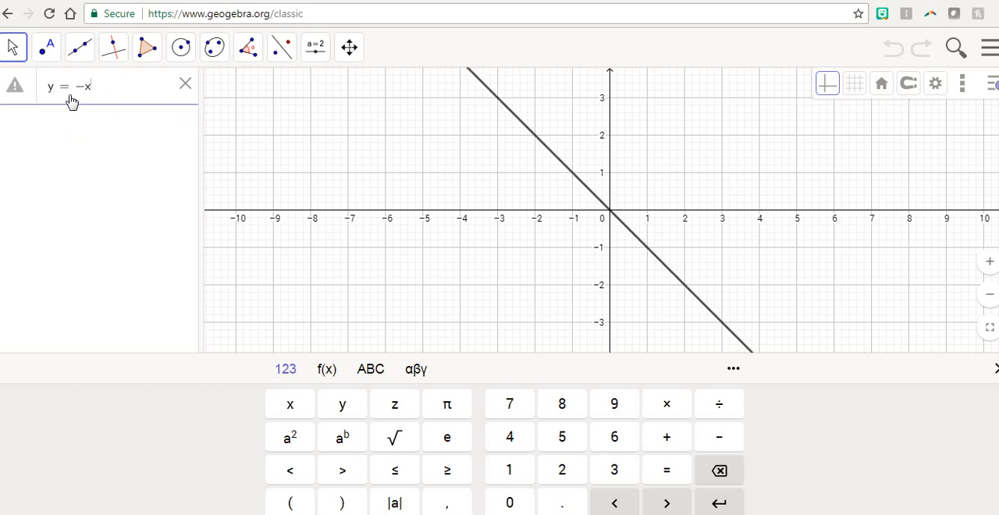
type("^2")
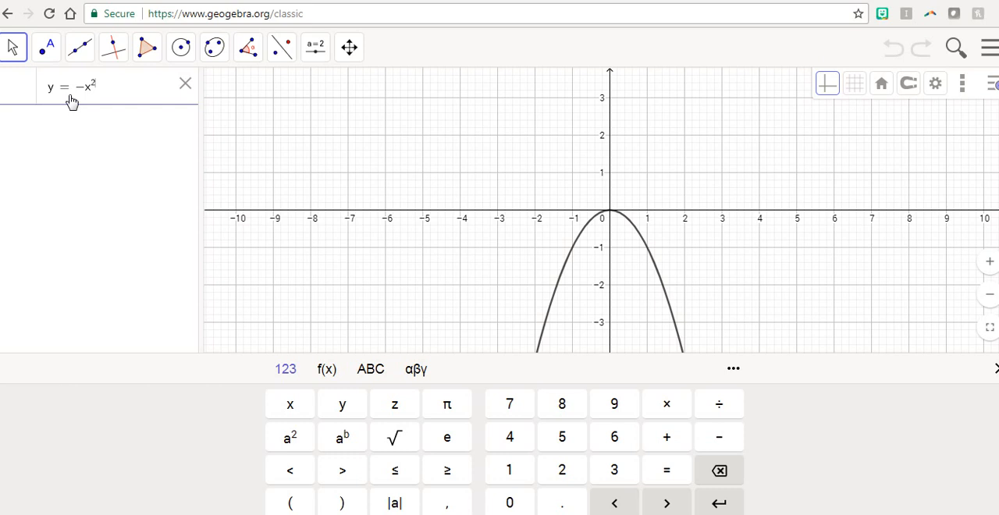
type("+ ")
type("7x")
type("^")
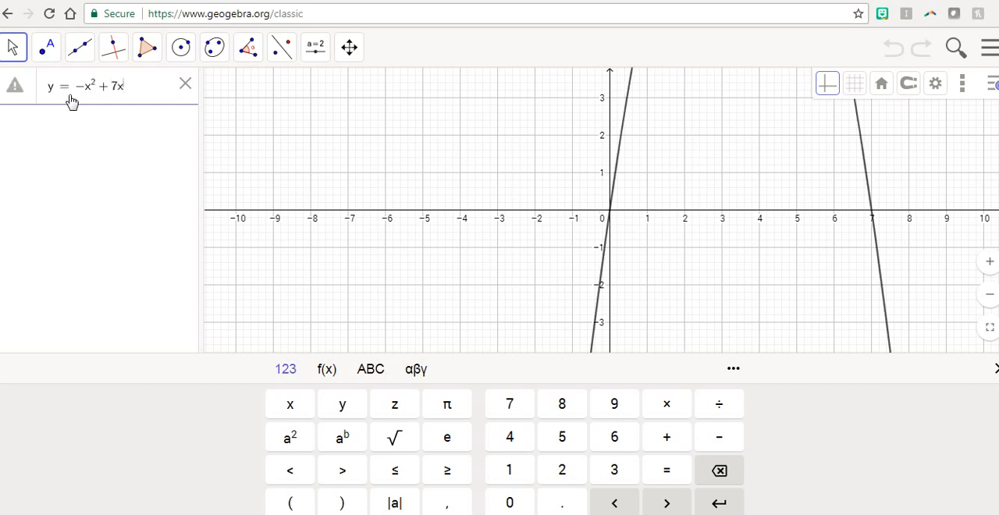
type("4=2")
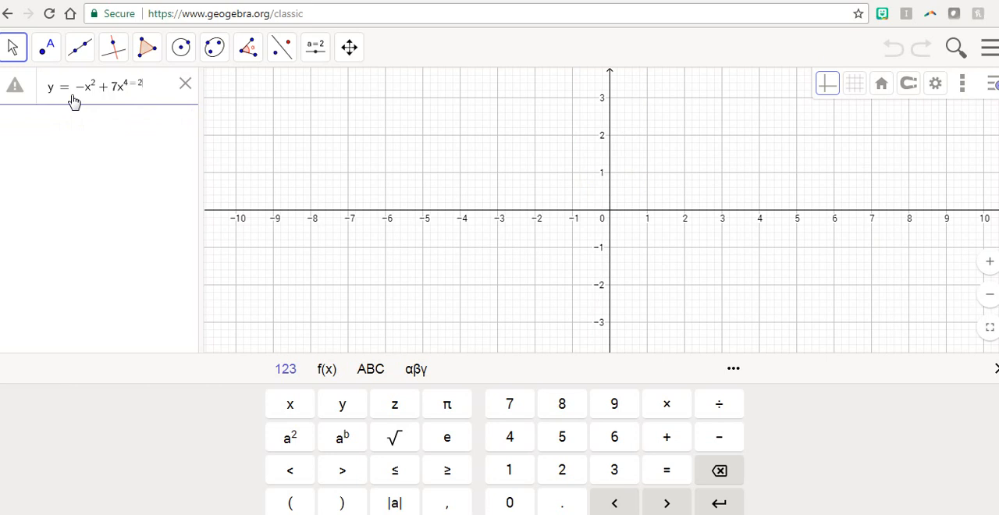
key("BackSpace")
key("BackSpace")
key("BackSpace")
key("BackSpace")
key("BackSpace")
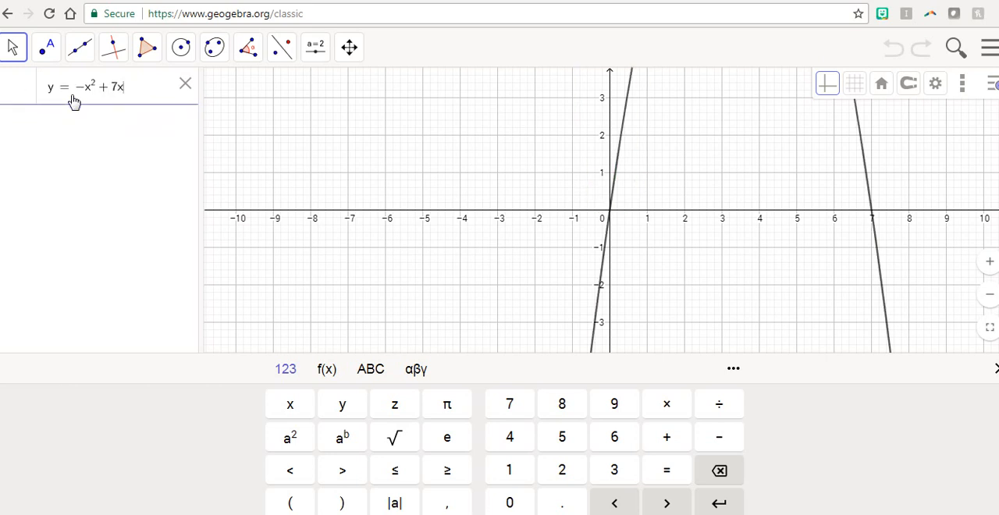
Complete the equation as y = -x^2 + 7x - 5, graph it, and pan the graph to show the parabola's vertex
type("-5")
key("Return")
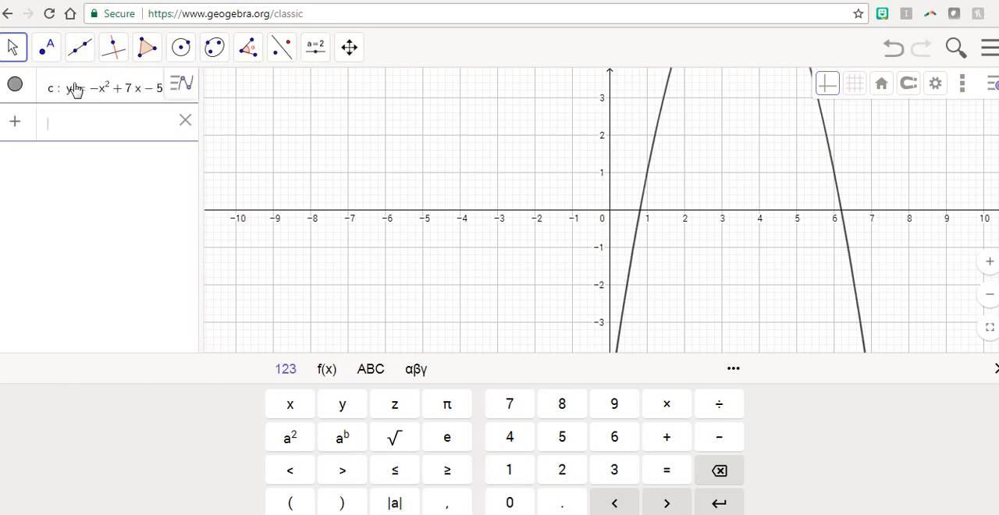
left_click(349, 48)
left_click(349, 91)
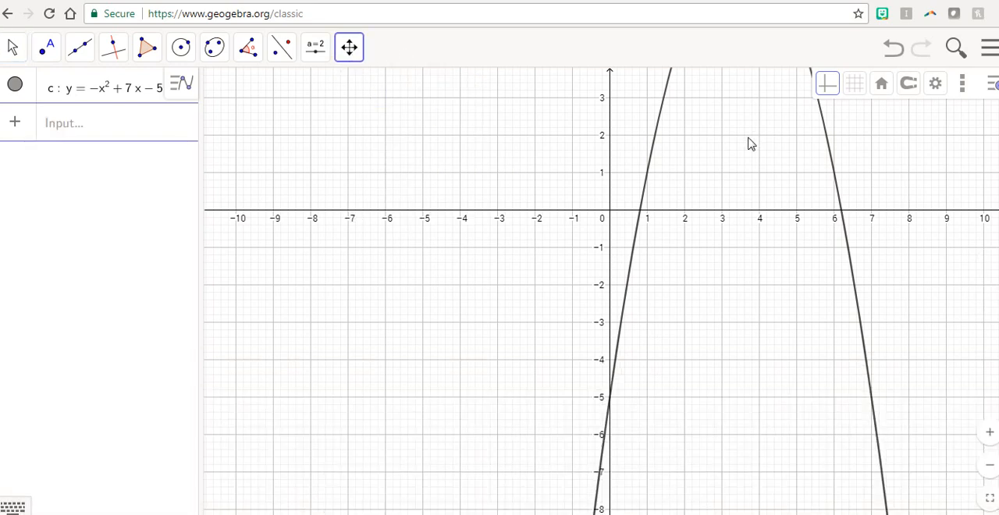
left_click_drag(746, 165, 583, 335)
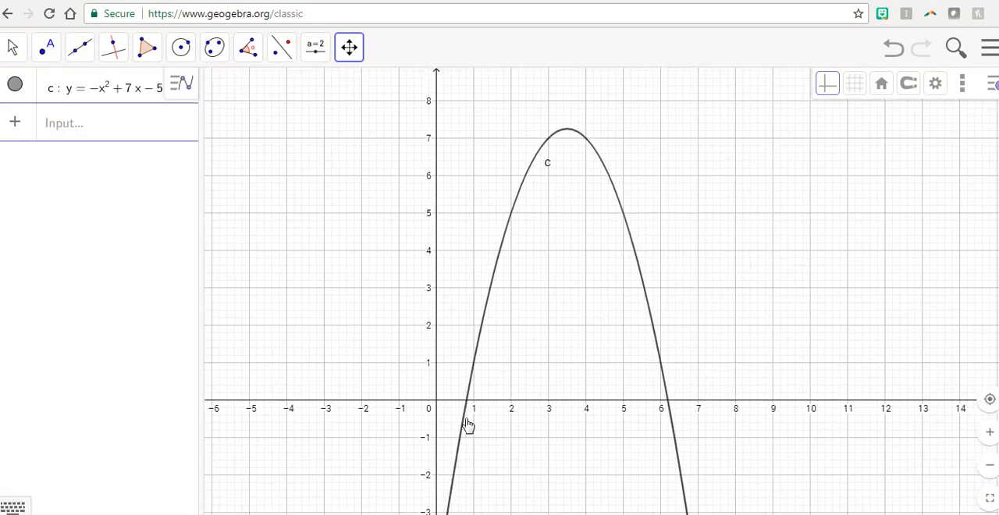
Place a point on the parabola near its vertex, at about (3.45, 7.25)
left_click(43, 56)
left_click(62, 104)
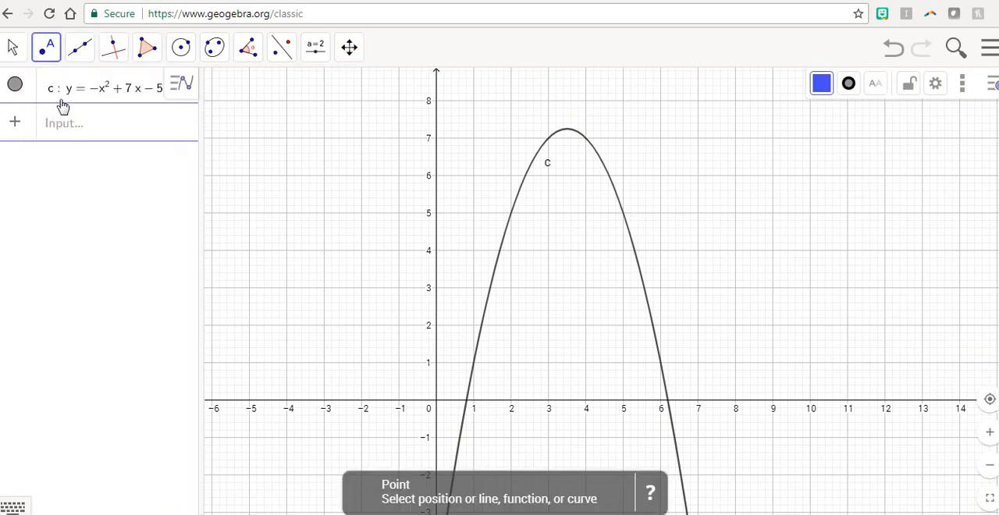
left_click(567, 131)
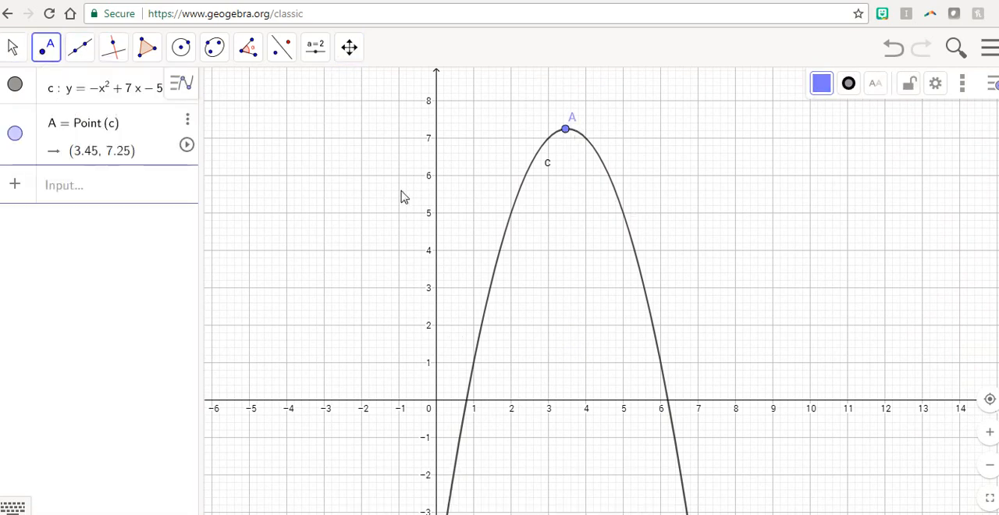
Look over the point and selection tools, and pan the graphics view to examine the parabola's vertex and x-intercepts
left_click(48, 59)
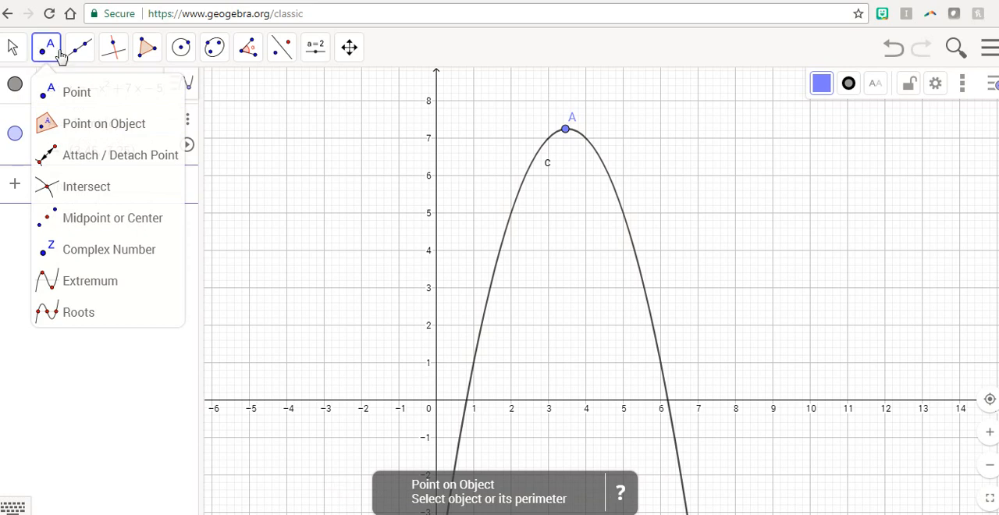
left_click(12, 49)
left_click(12, 48)
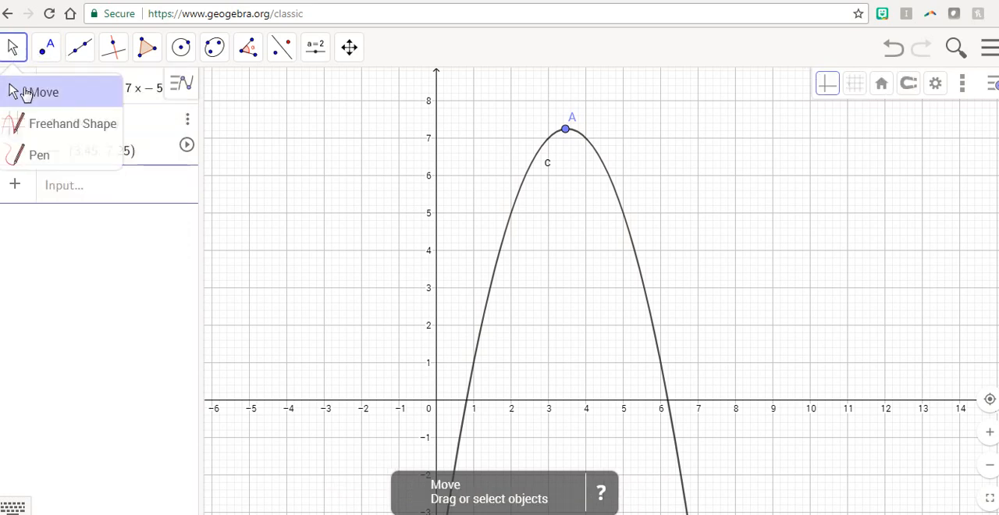
left_click(22, 91)
mouse_move(515, 227)
left_mouse_down()
mouse_move(545, 216)
mouse_move(712, 245)
mouse_move(531, 409)
mouse_move(493, 214)
mouse_move(532, 228)
left_mouse_up()
left_click(349, 47)
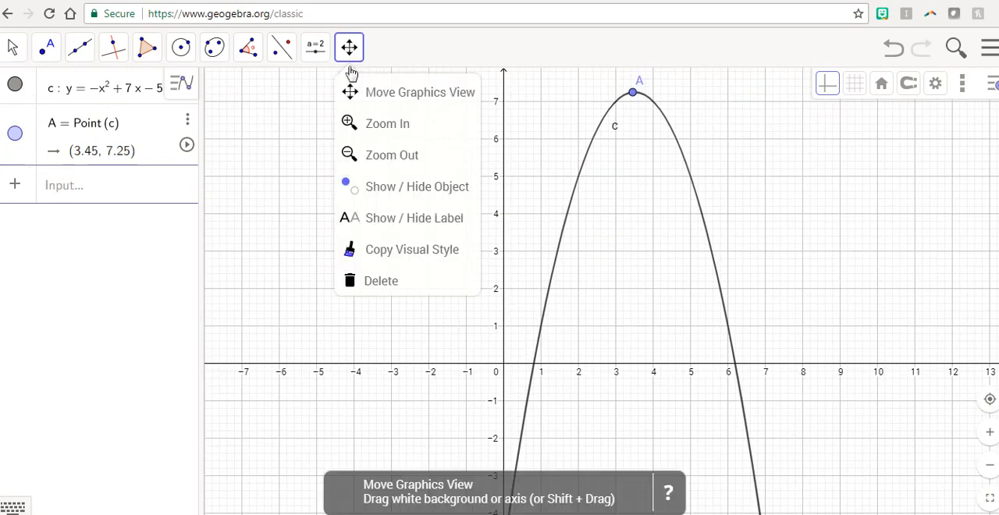
left_click(351, 92)
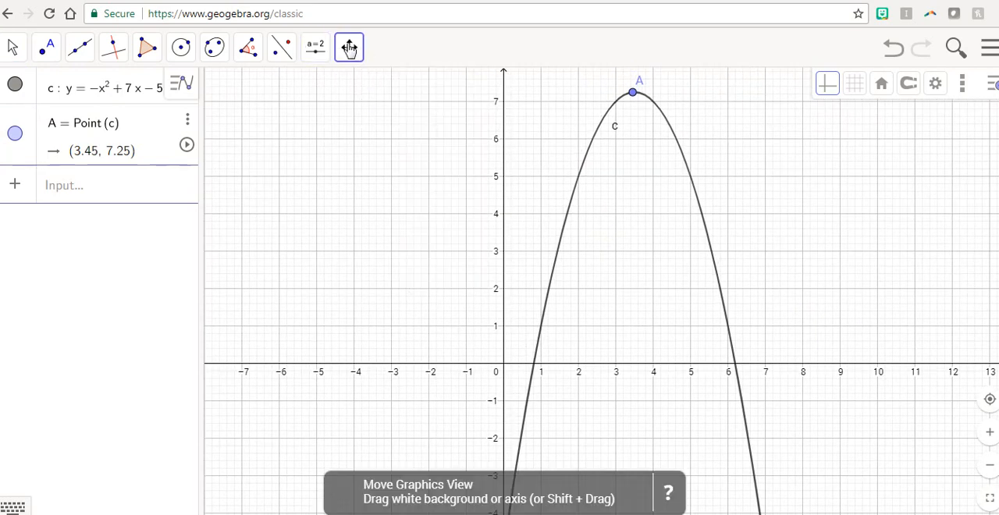
left_click_drag(508, 155, 504, 214)
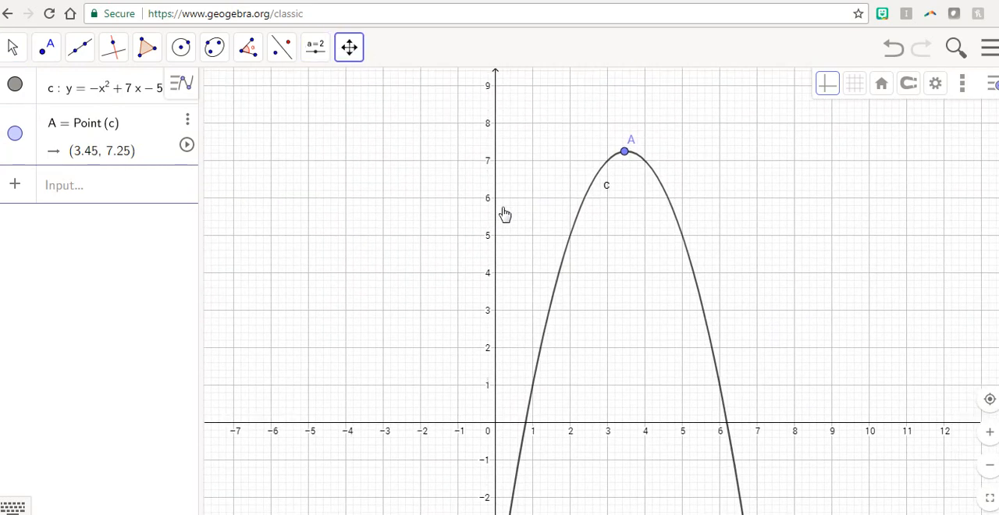
Try starting a second equation, y =, with a square root using the sqrt( function
left_click(72, 194)
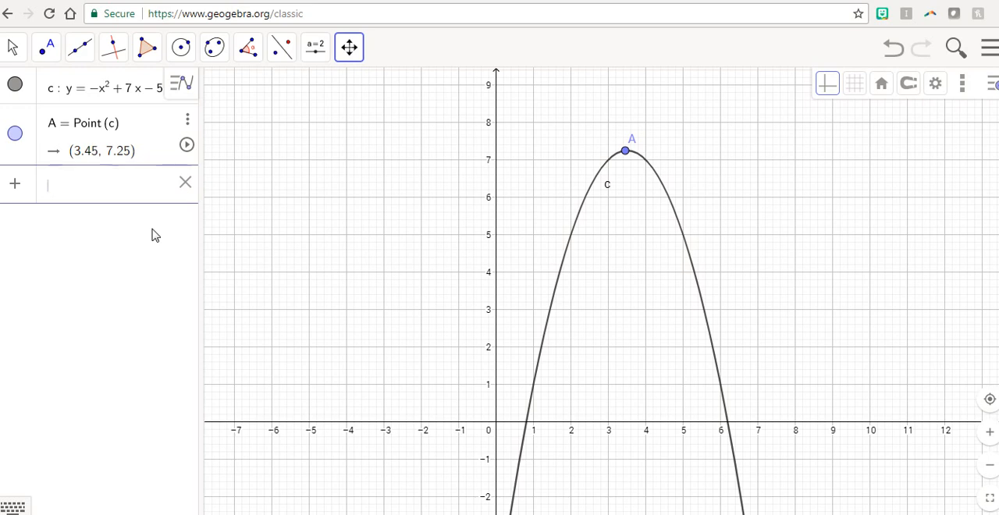
type("y=sqrt")
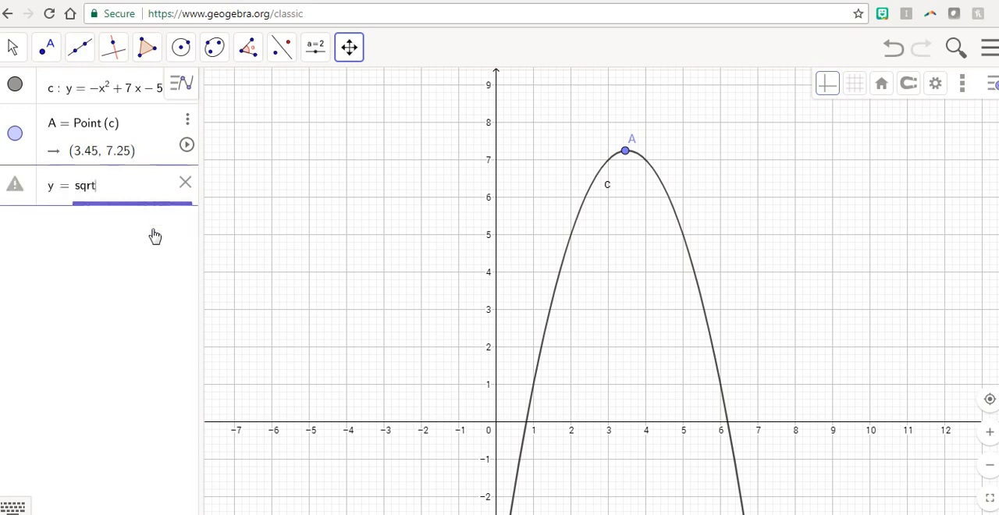
type("(")
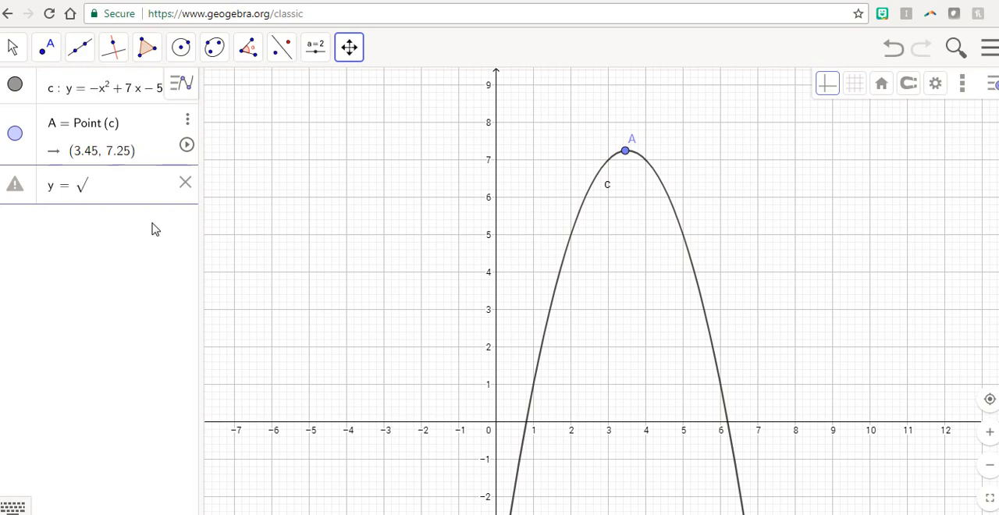
key("BackSpace")
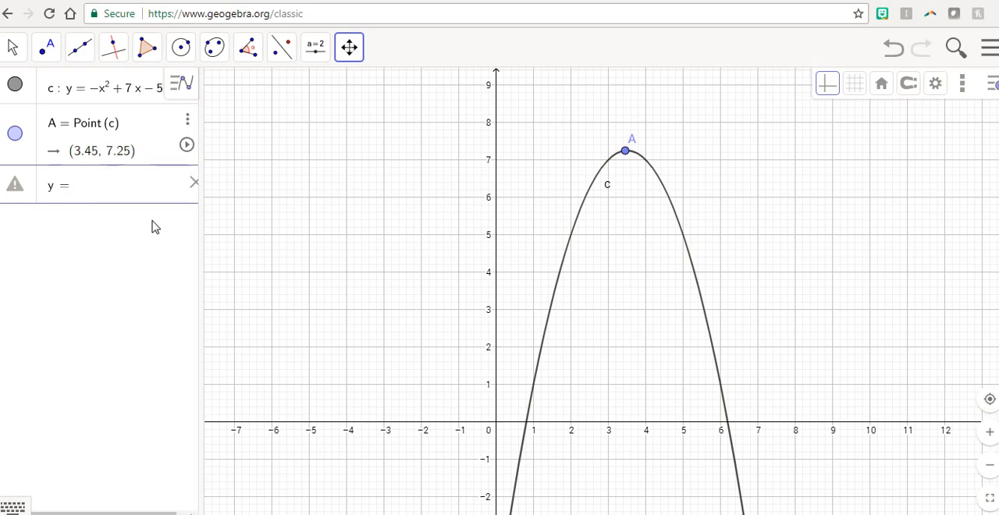
Try an absolute value in the second equation using the abs( function, and clear the entry
type("abs")
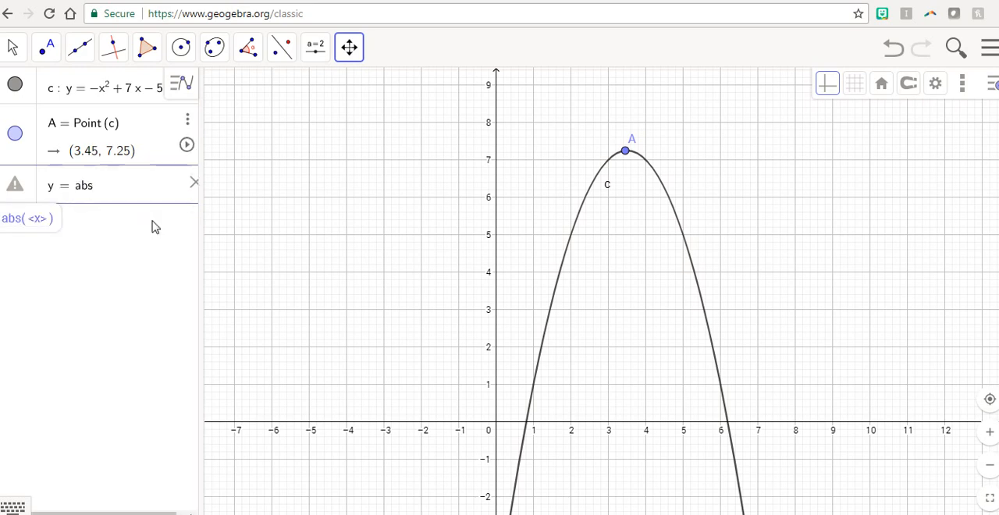
type("(")
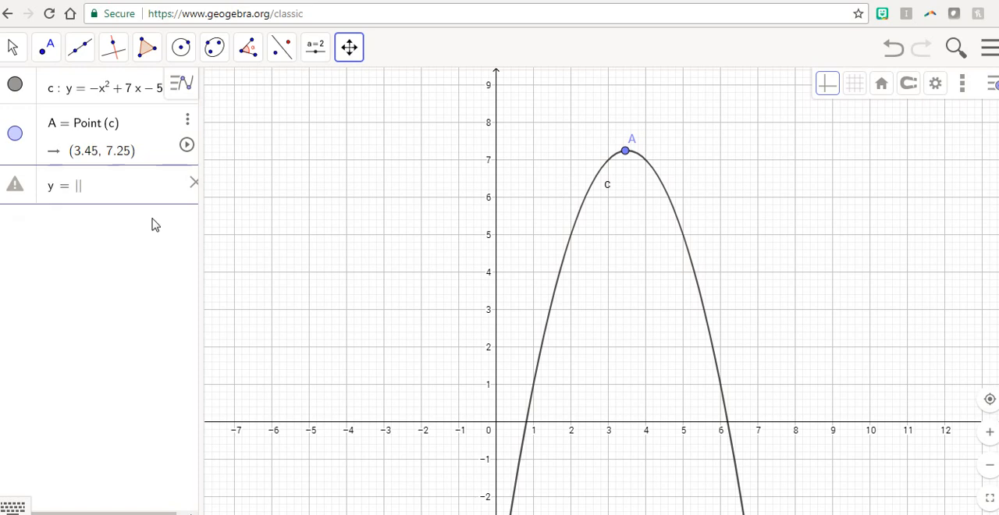
key("BackSpace")
key("BackSpace")
key("BackSpace")
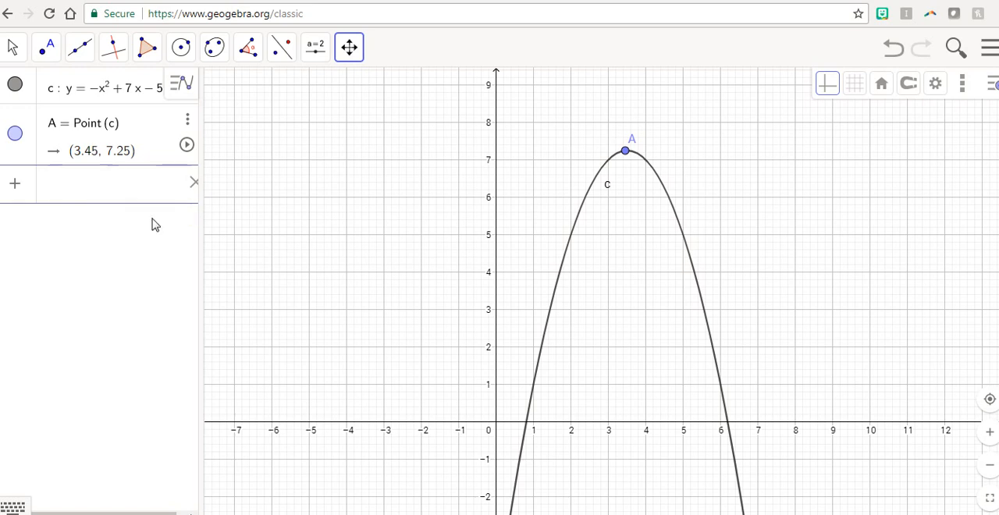